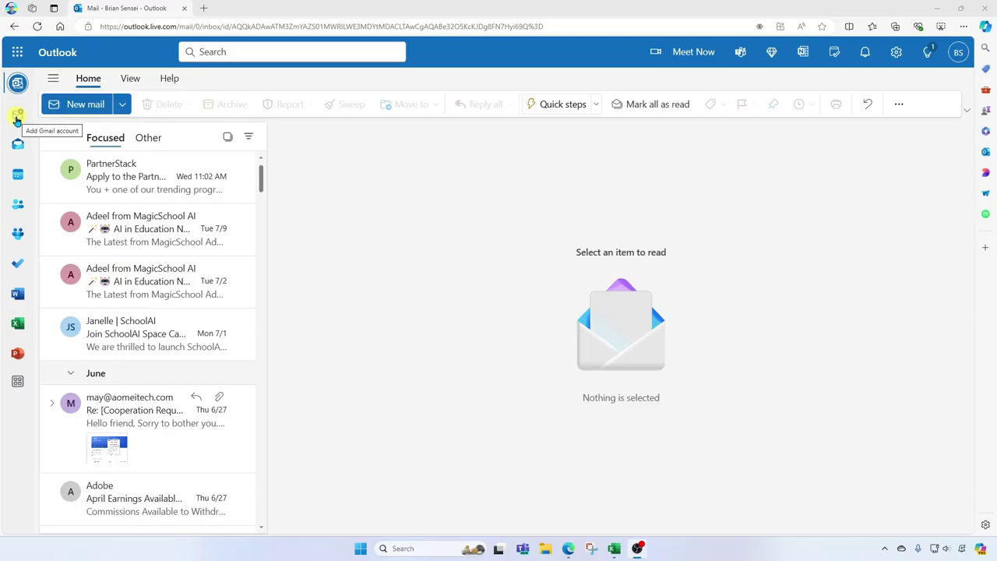
Step: From the Outlook on the web Gmail option, start downloading the new Outlook for Windows
left_click(17, 116)
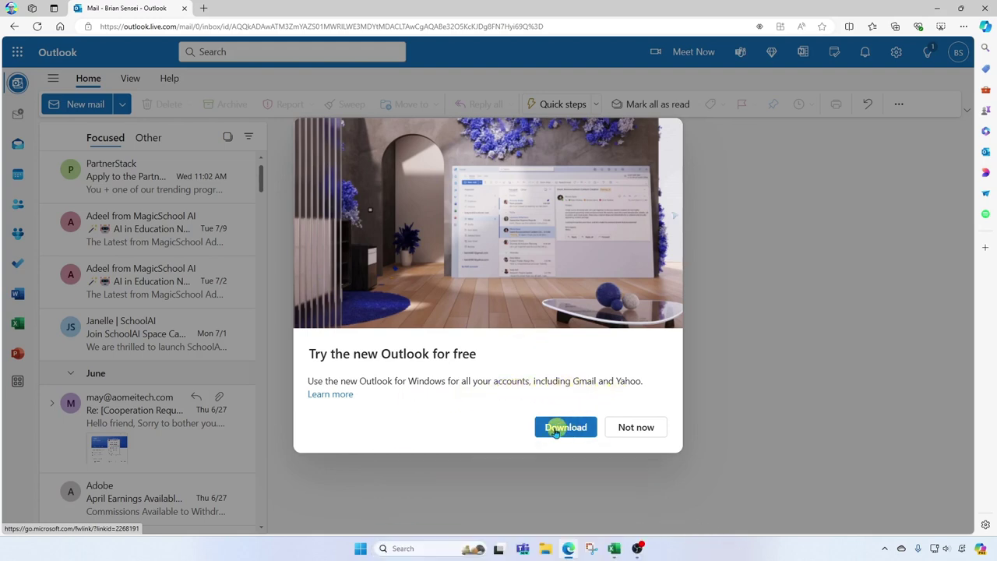
left_click(578, 433)
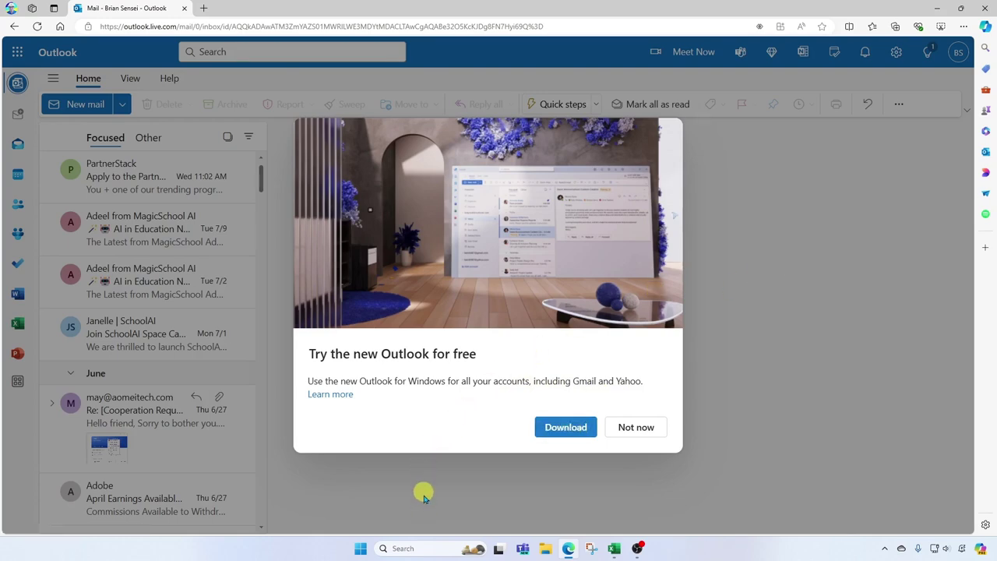
Step: Search Windows for 'outlook' and launch the Outlook (new) app
left_click(416, 541)
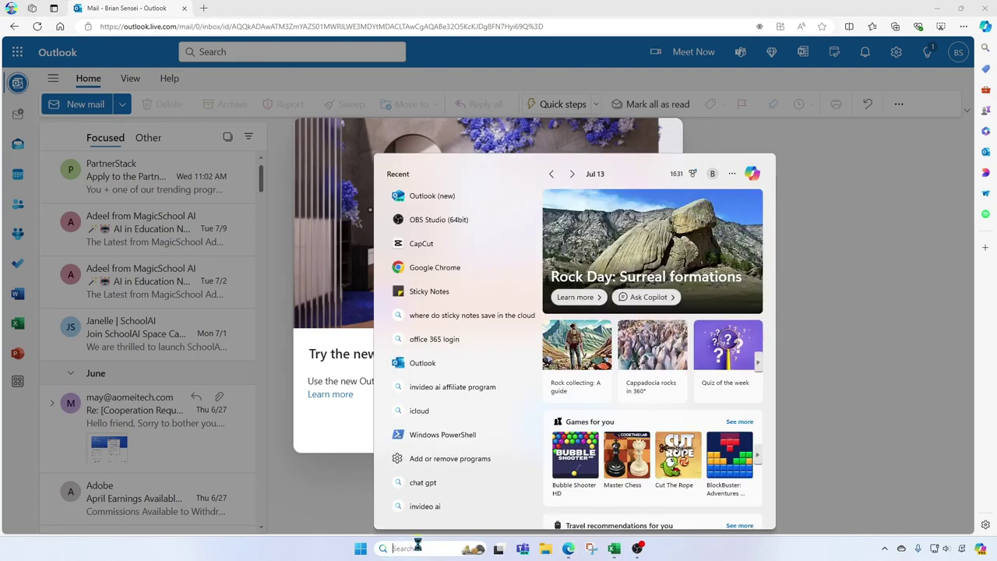
type("outlook")
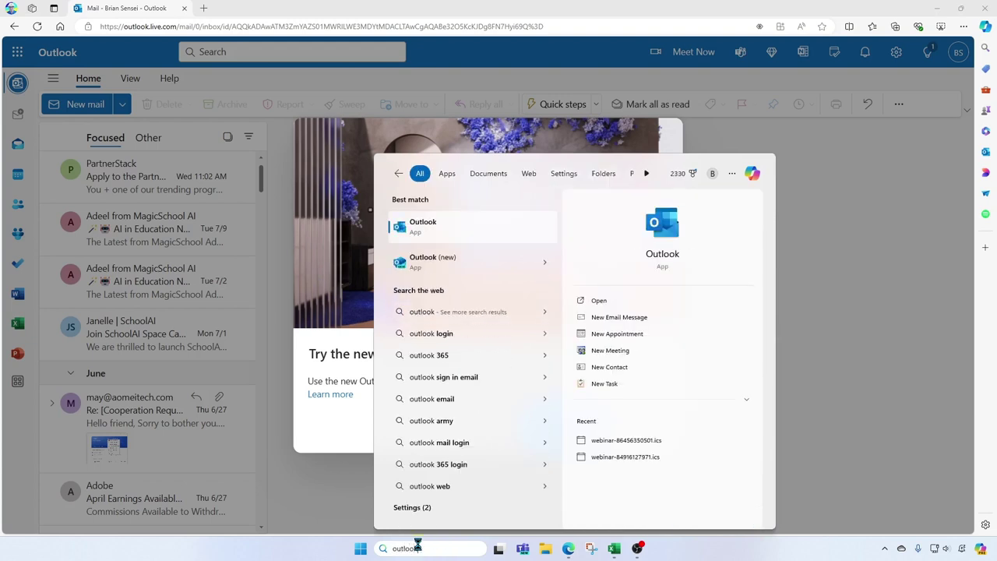
left_click(439, 266)
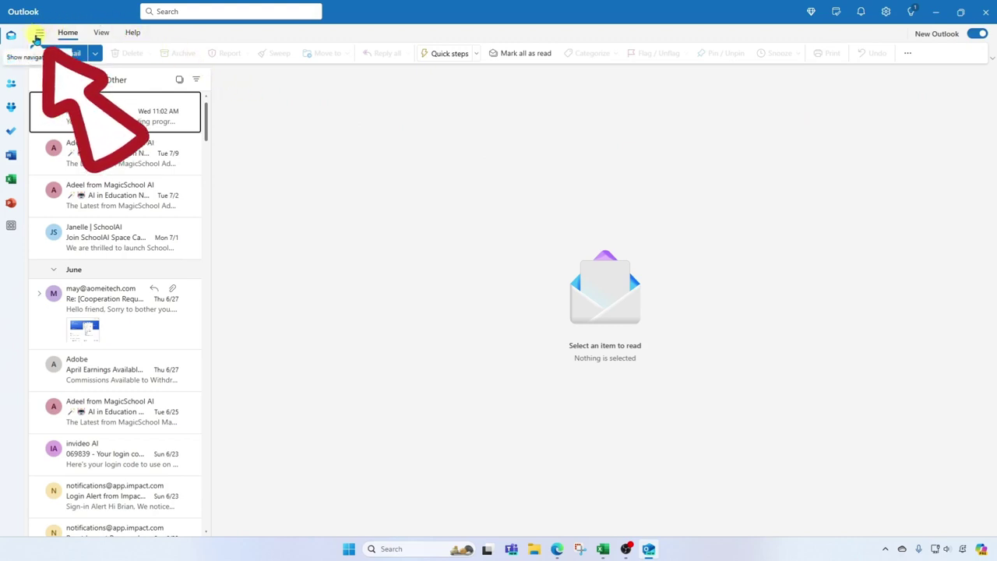
Step: Add the Gmail account by pasting its address, then agree to sync it
left_click(39, 33)
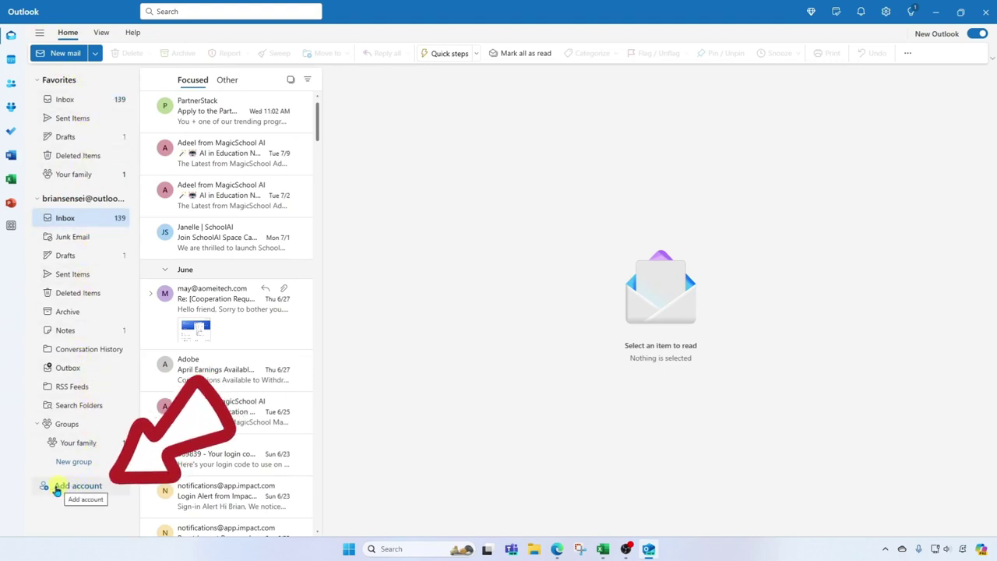
left_click(92, 487)
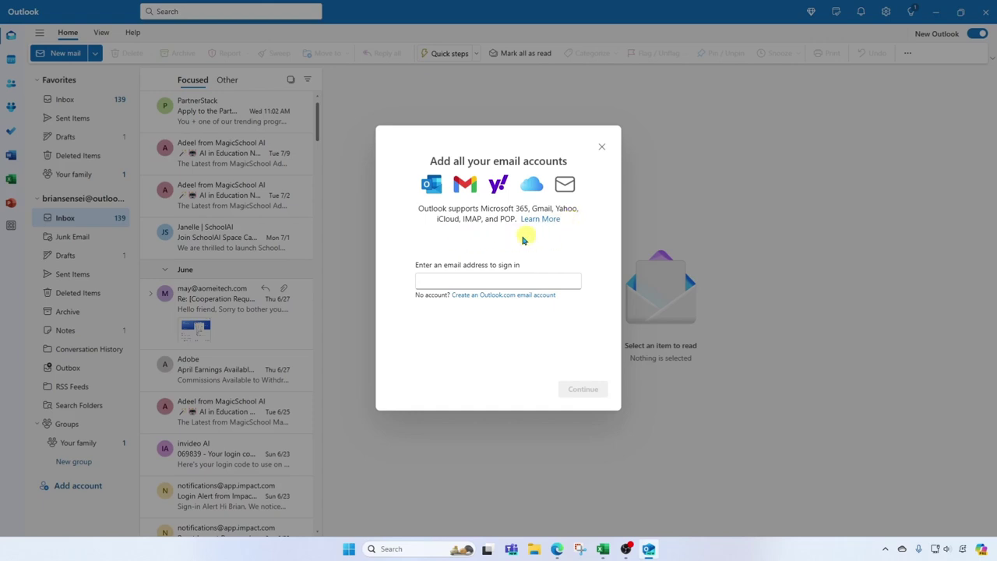
left_click(443, 281)
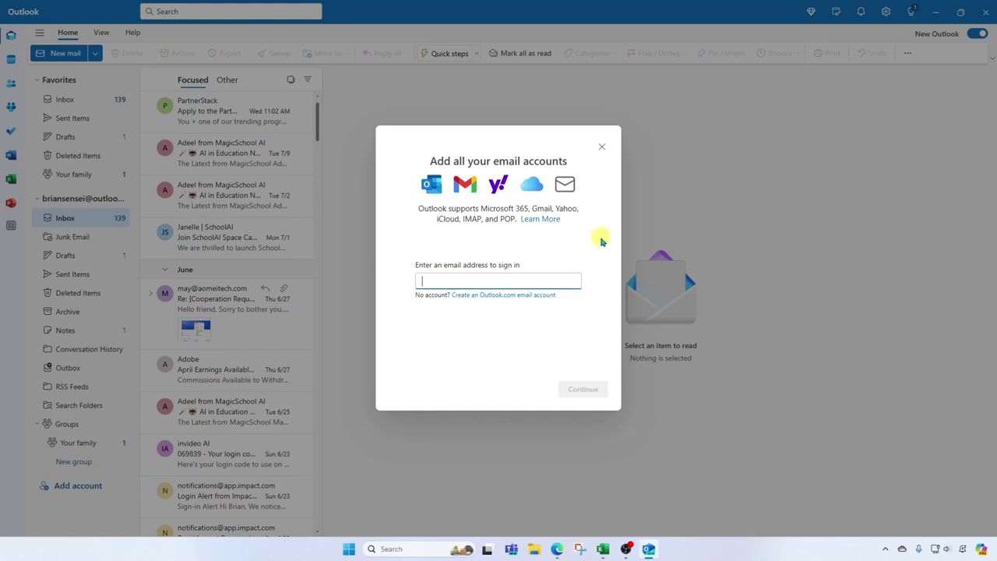
key("ctrl+v")
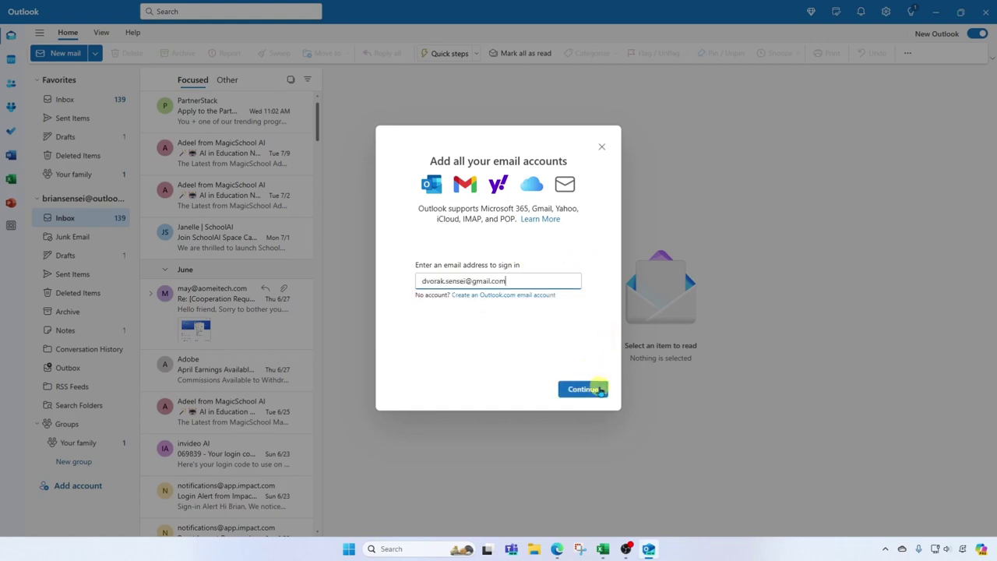
left_click(600, 390)
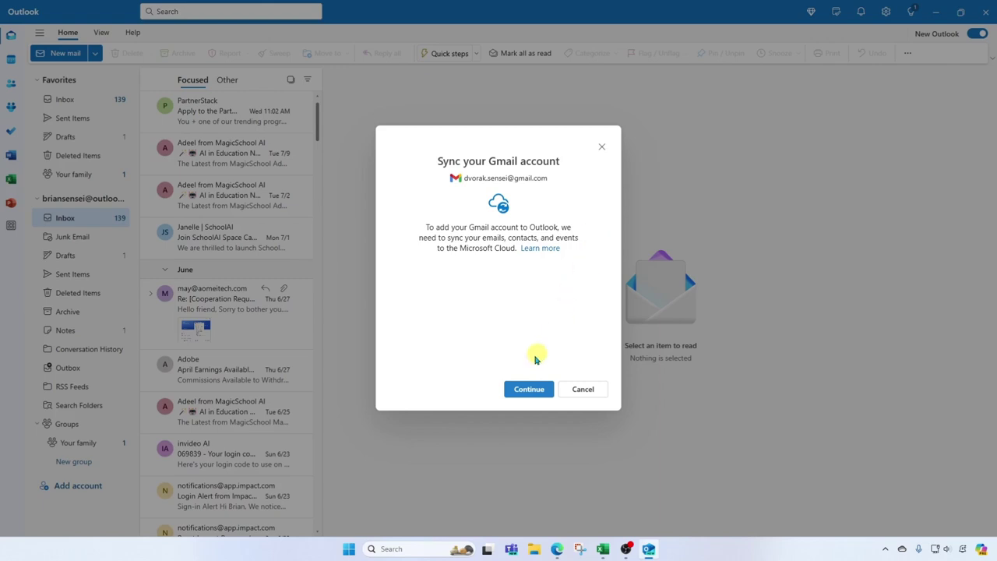
left_click(523, 389)
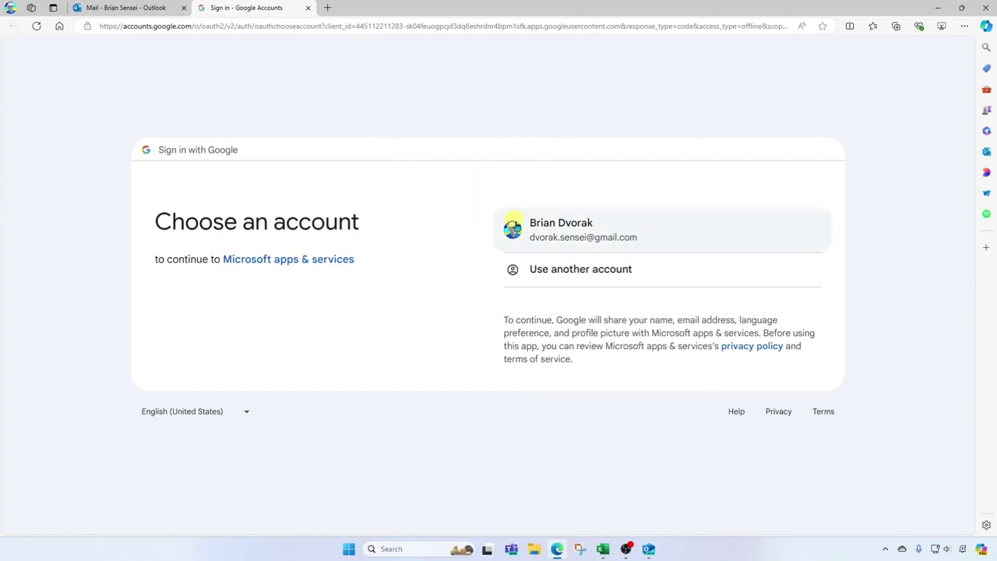
Step: Choose the Google account and allow Microsoft apps & services access to it
left_click(578, 233)
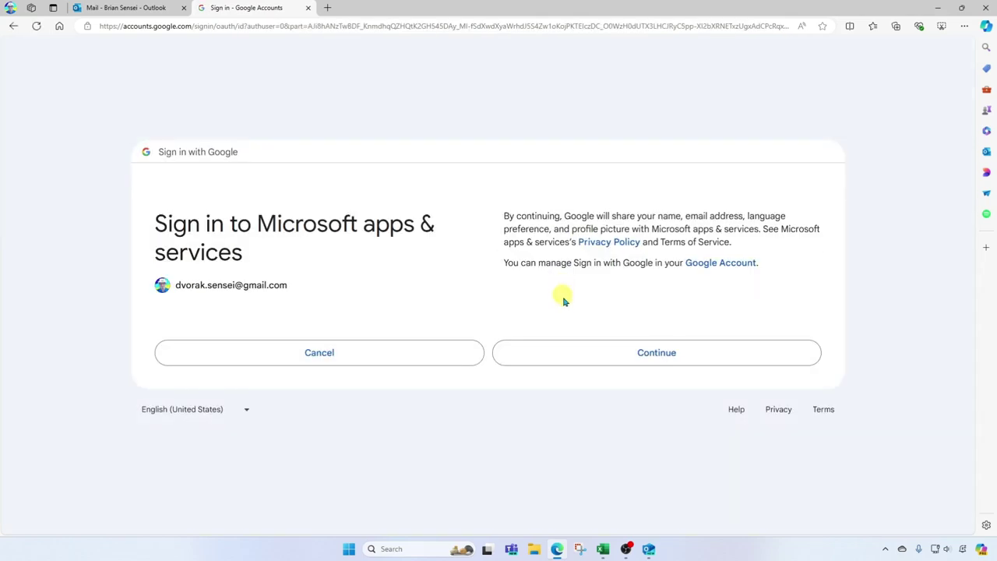
left_click(579, 352)
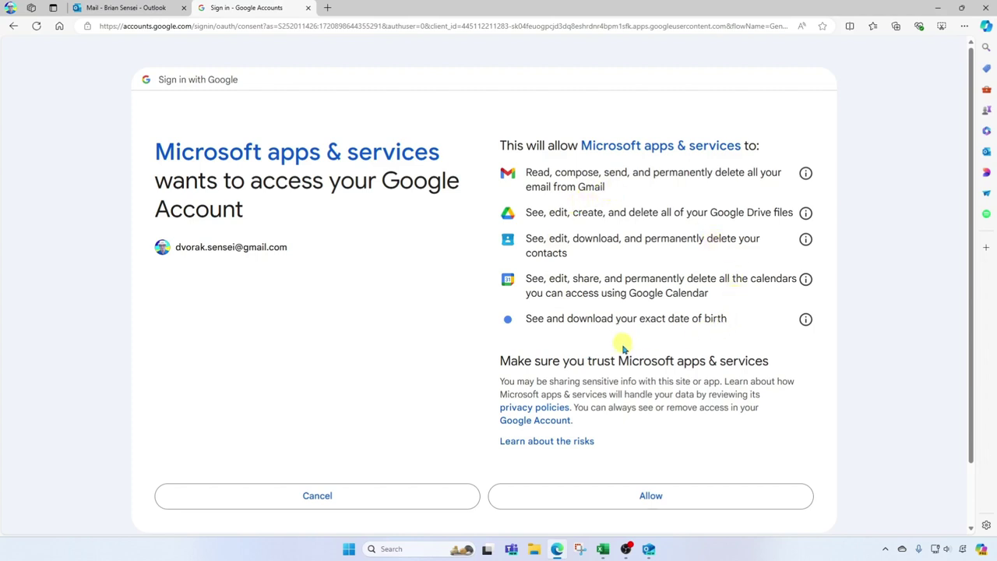
left_click(680, 503)
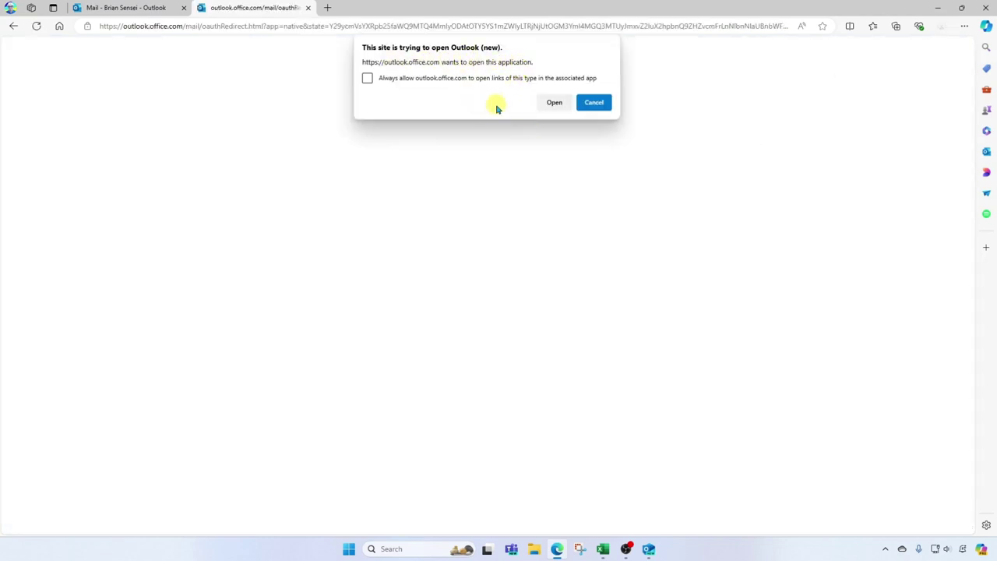
Step: Return to Outlook (new), dismiss the sync success message and view the Outlook.com Inbox
left_click(555, 103)
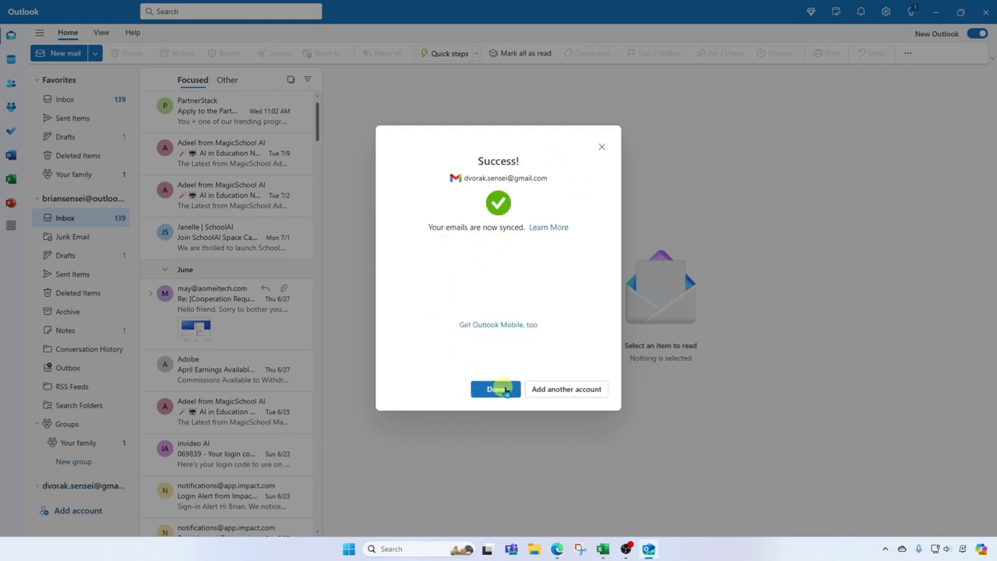
left_click(496, 388)
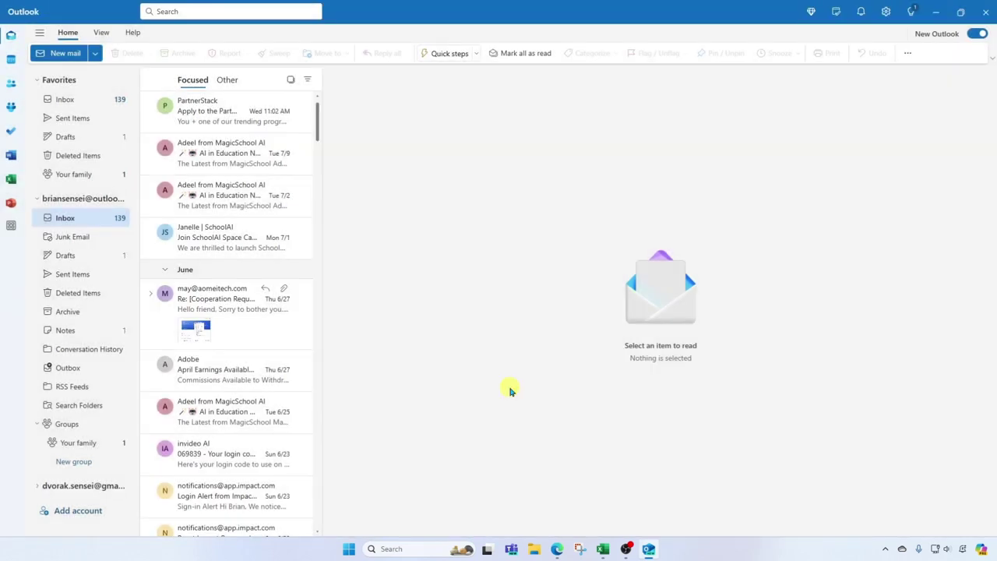
left_click(89, 218)
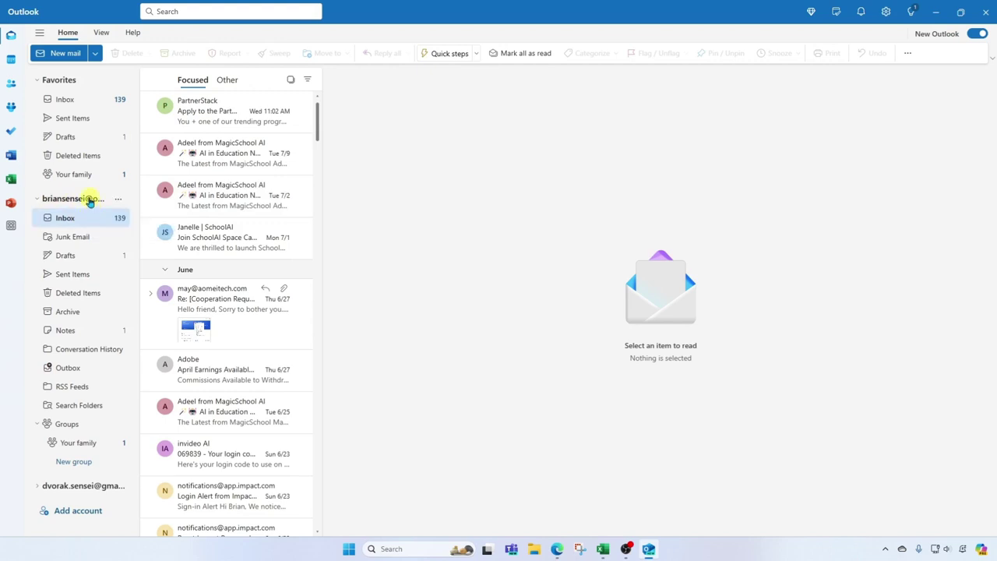
Step: Expand the Gmail account's folders, browse its Inbox, then return to the Outlook.com Inbox
left_click(36, 488)
scroll(62, 478, "down", 5)
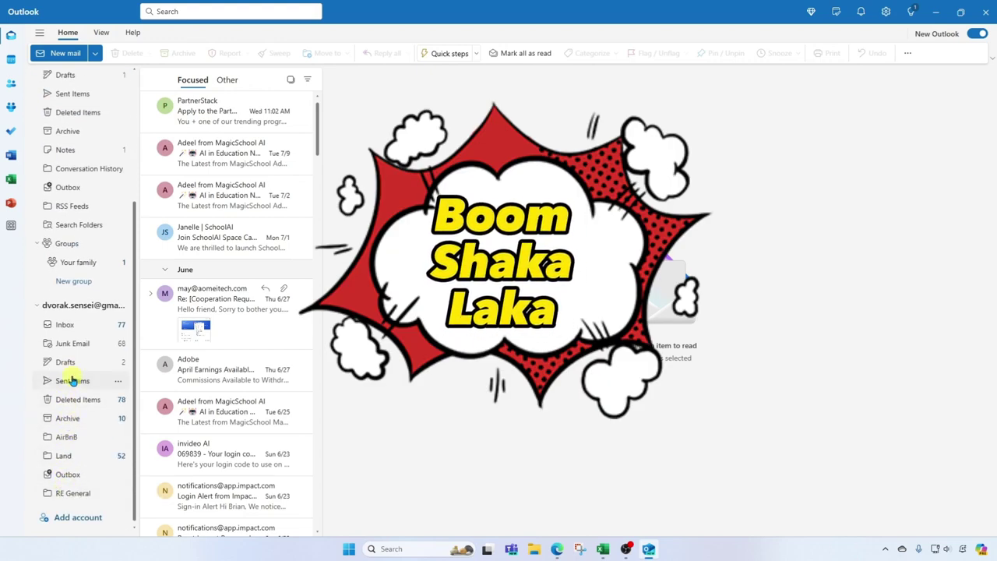
left_click(84, 327)
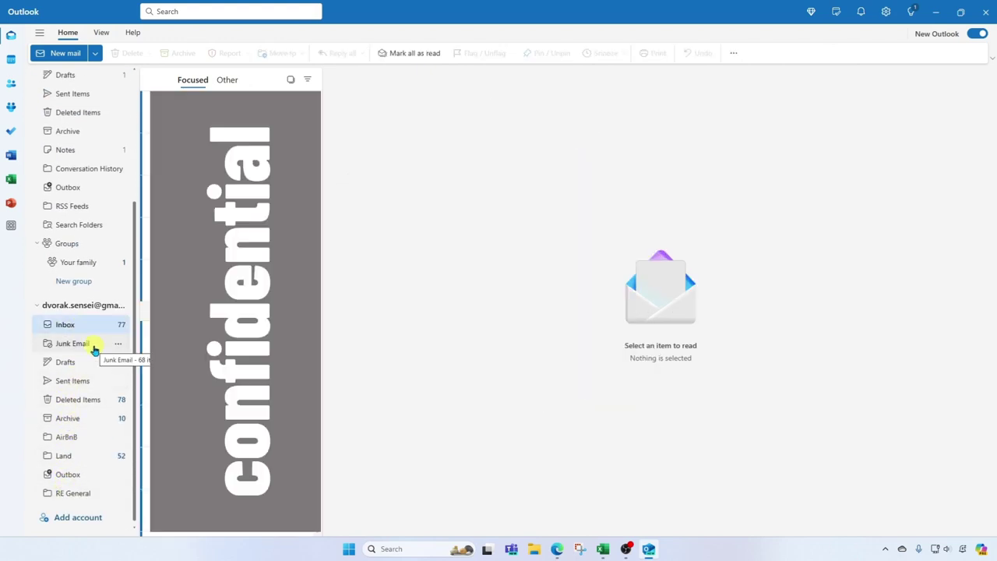
scroll(92, 345, "up", 5)
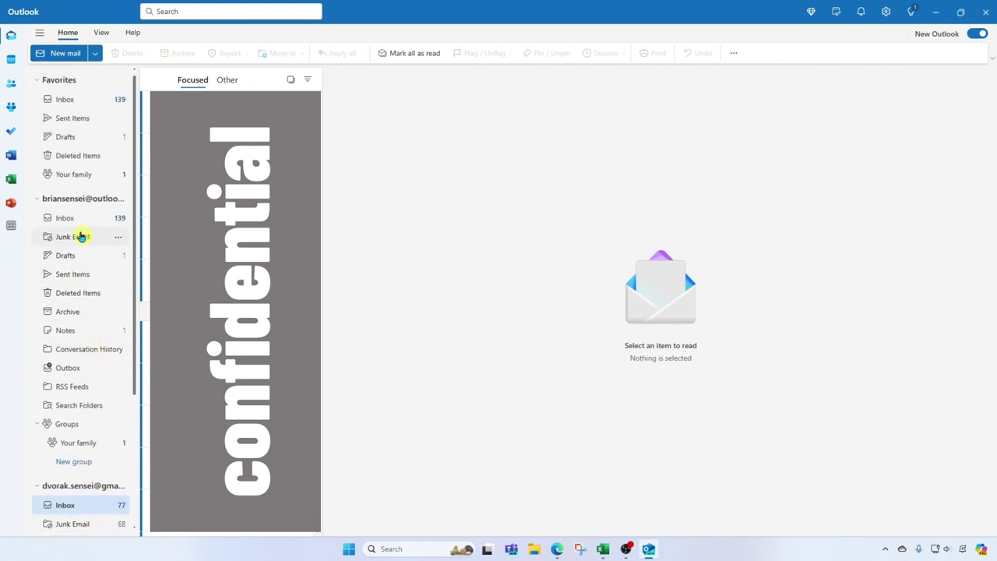
left_click(82, 221)
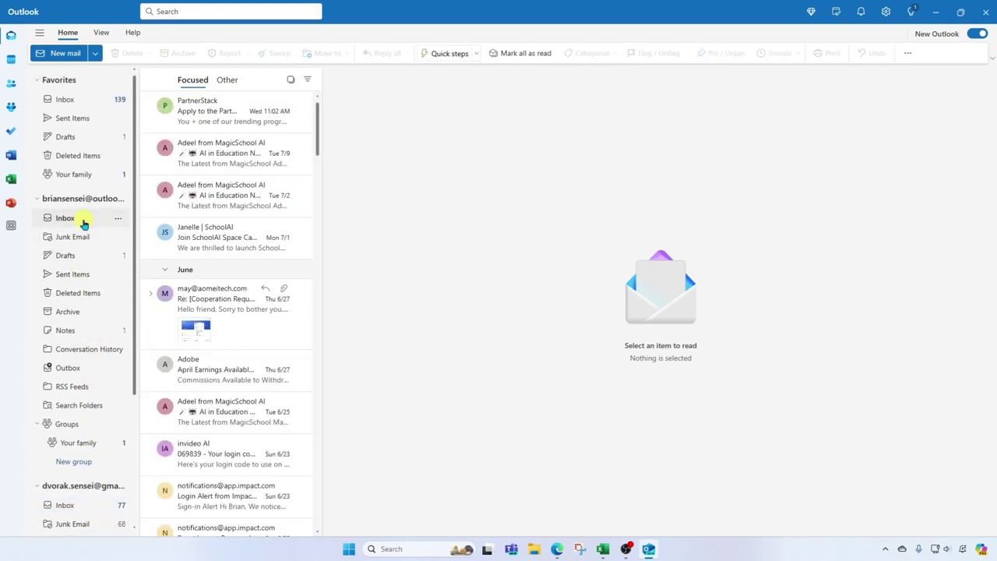
scroll(83, 224, "down", 5)
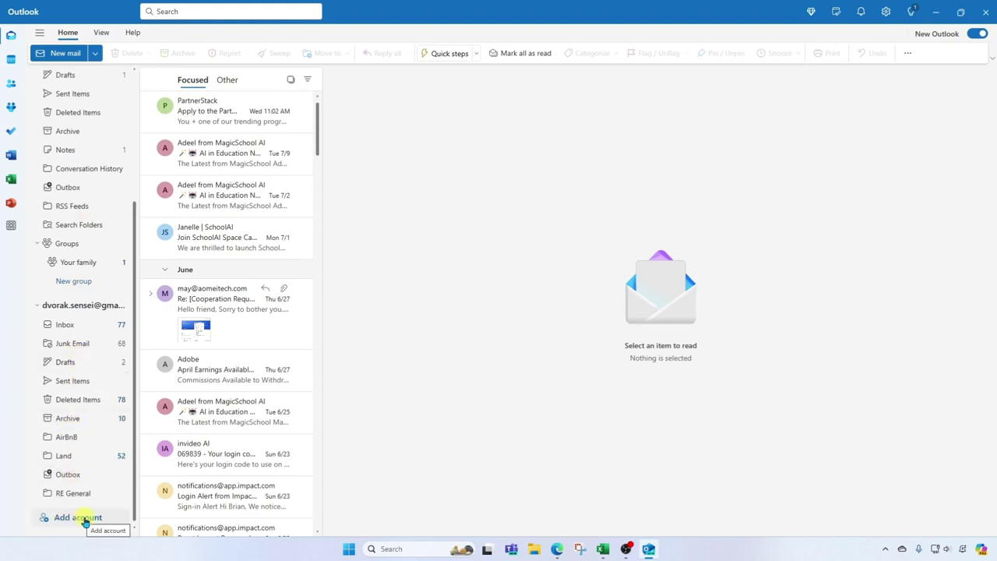
left_click(79, 518)
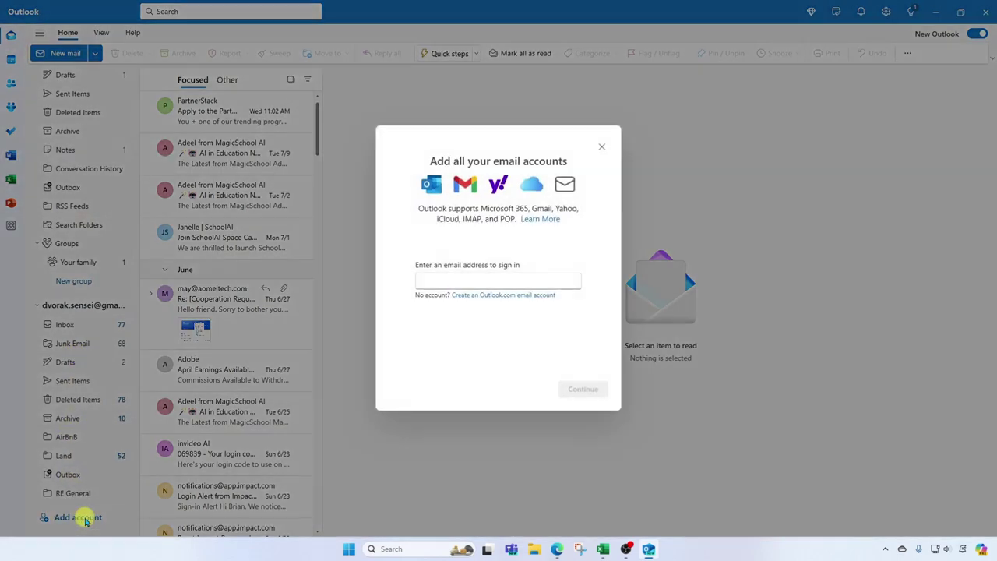
left_click(601, 146)
scroll(98, 363, "up", 1)
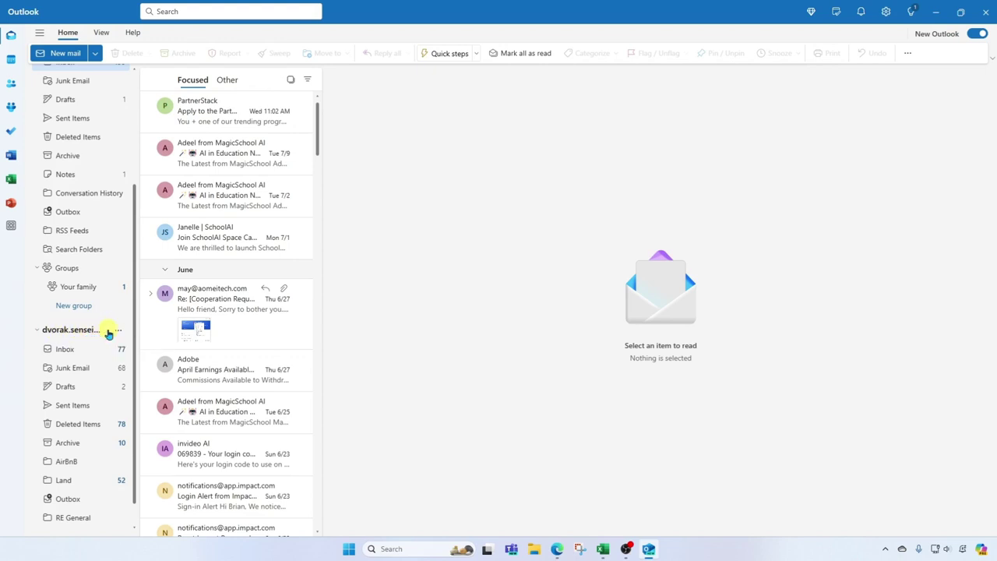
Step: Remove the Gmail account from this device only via Manage account settings
left_click(118, 333)
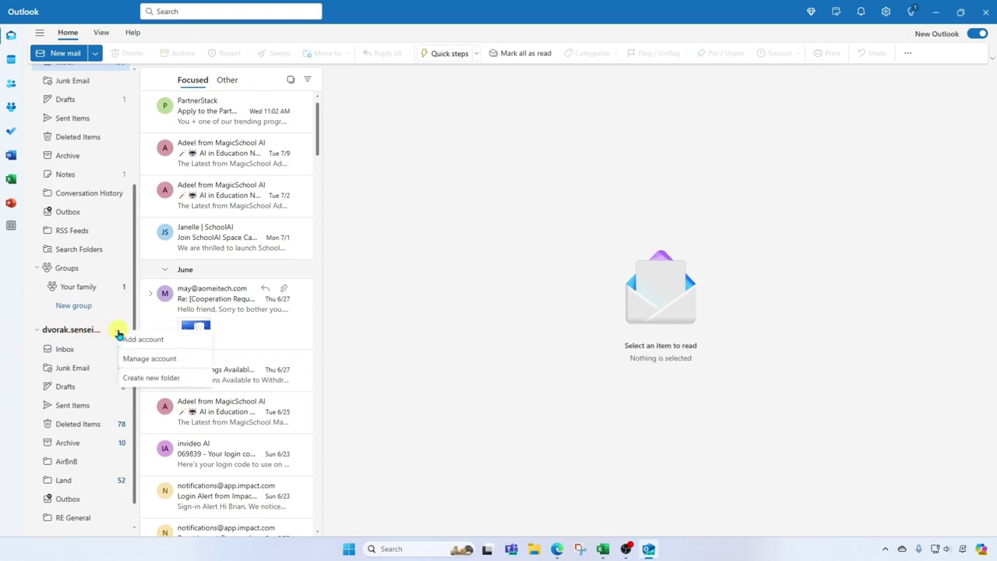
left_click(164, 360)
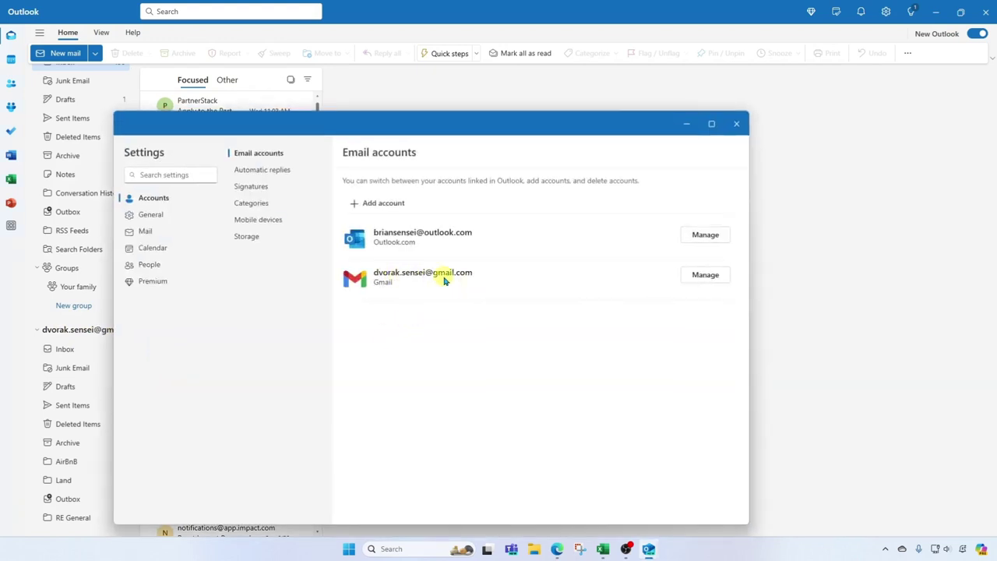
left_click(711, 279)
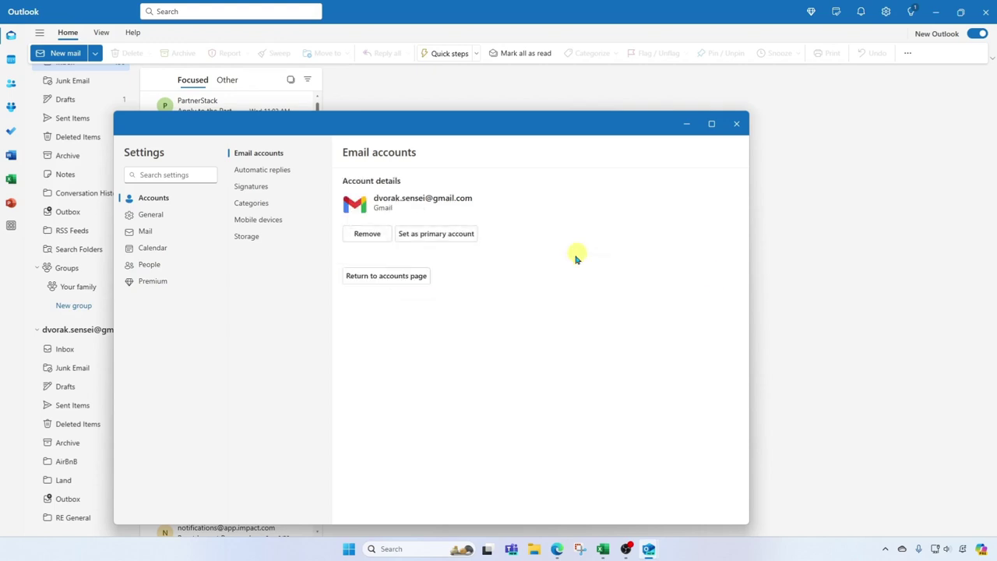
left_click(383, 240)
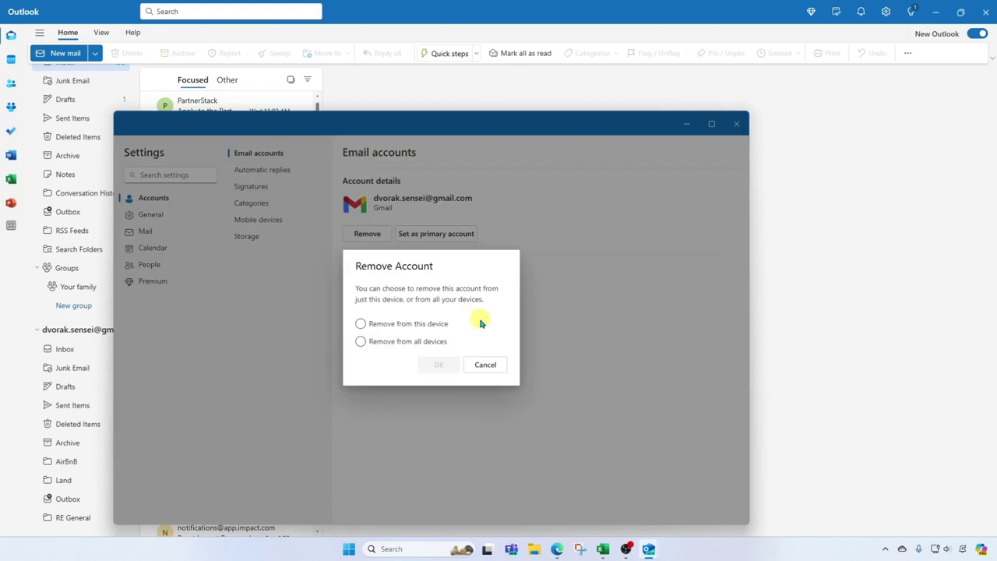
left_click(360, 342)
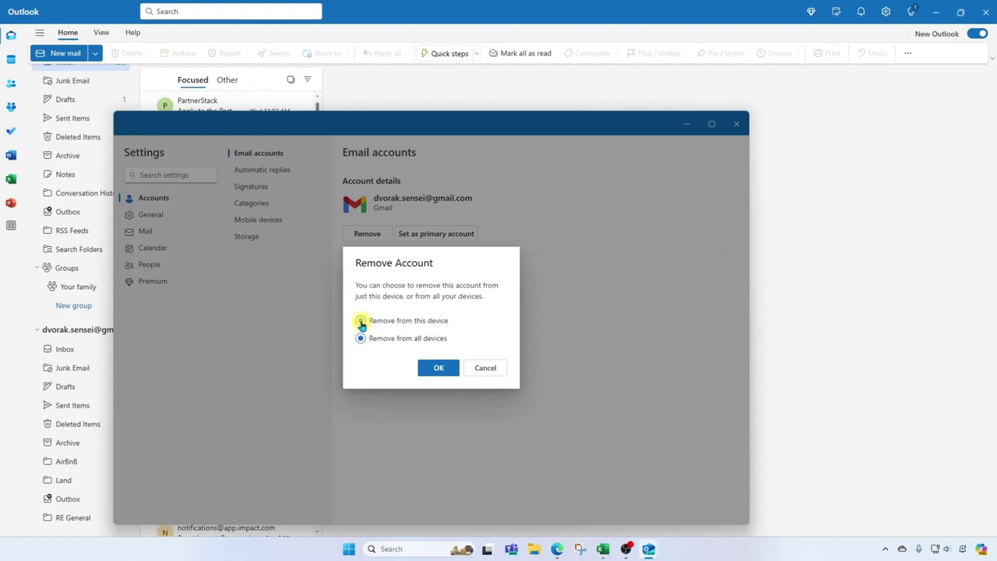
left_click(361, 321)
left_click(449, 373)
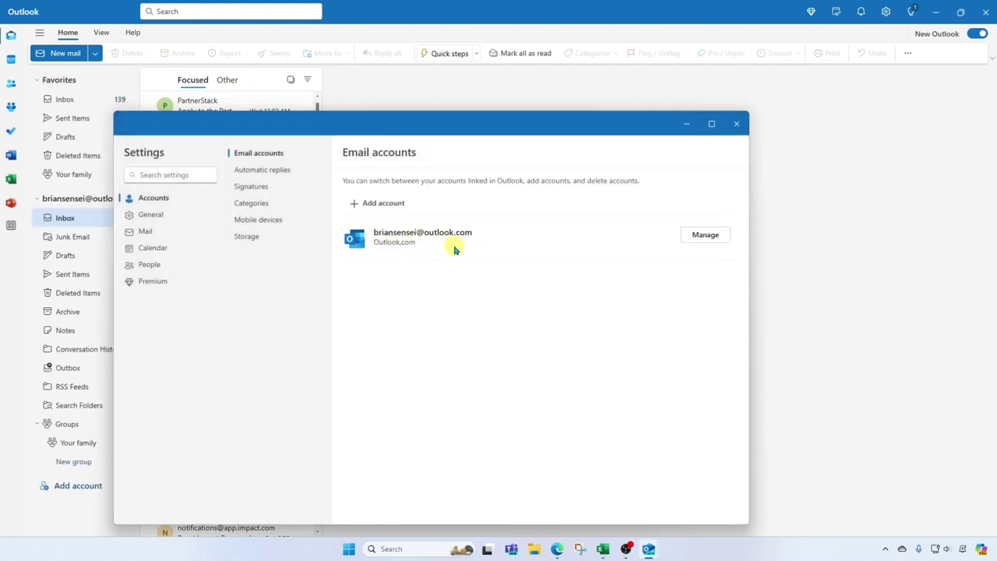
Step: Close the Outlook Settings window
left_click(736, 124)
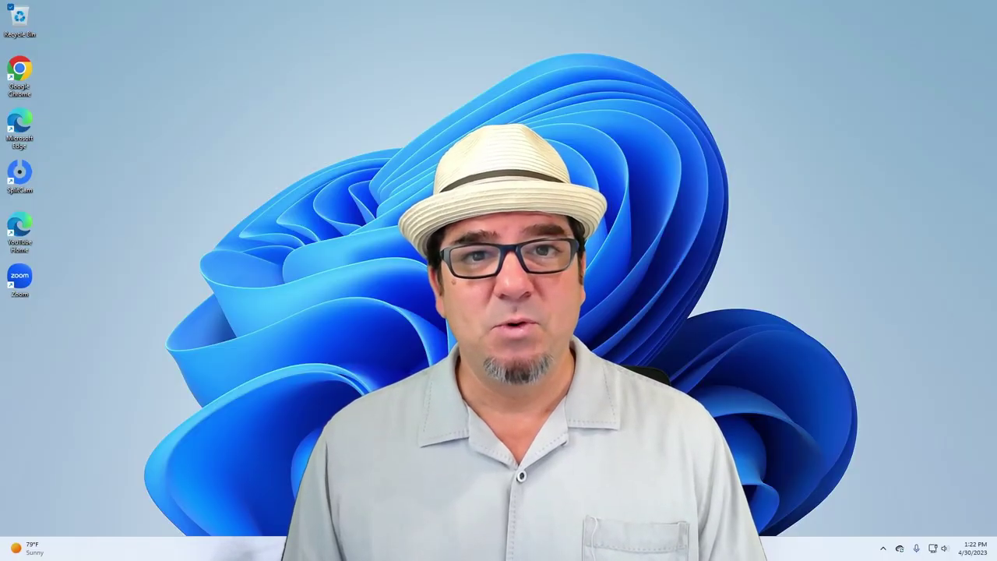